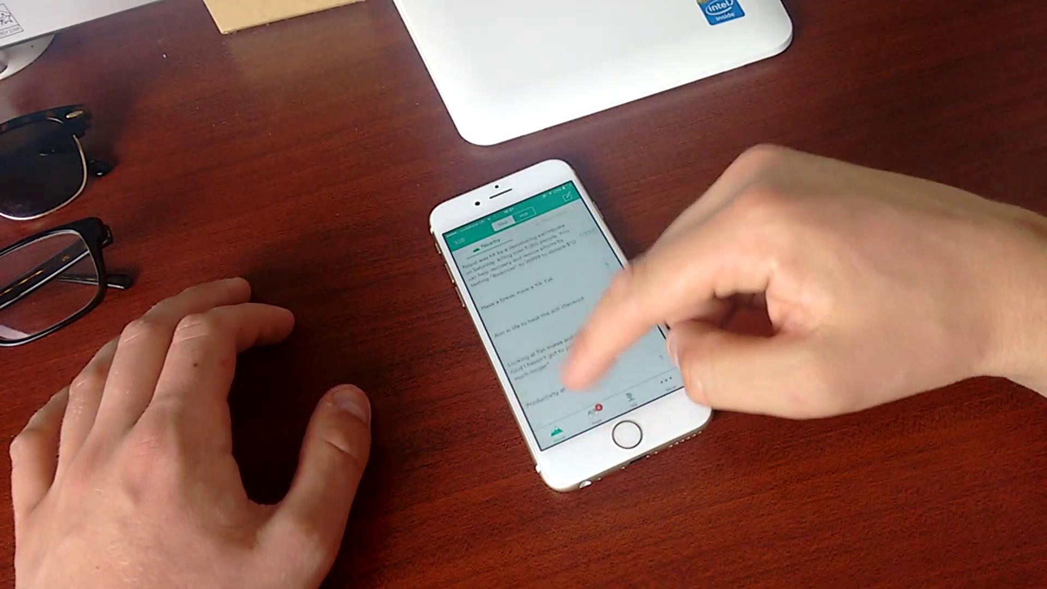
Open an article in the feed app, go Home, then reopen Forest to see the withered tree.
click(572, 382)
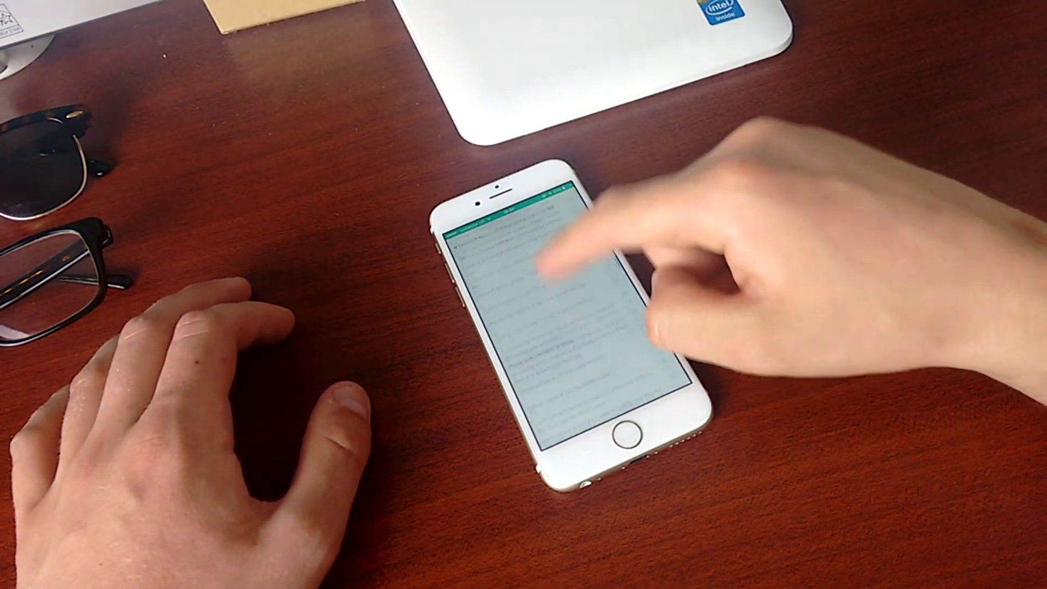
click(625, 435)
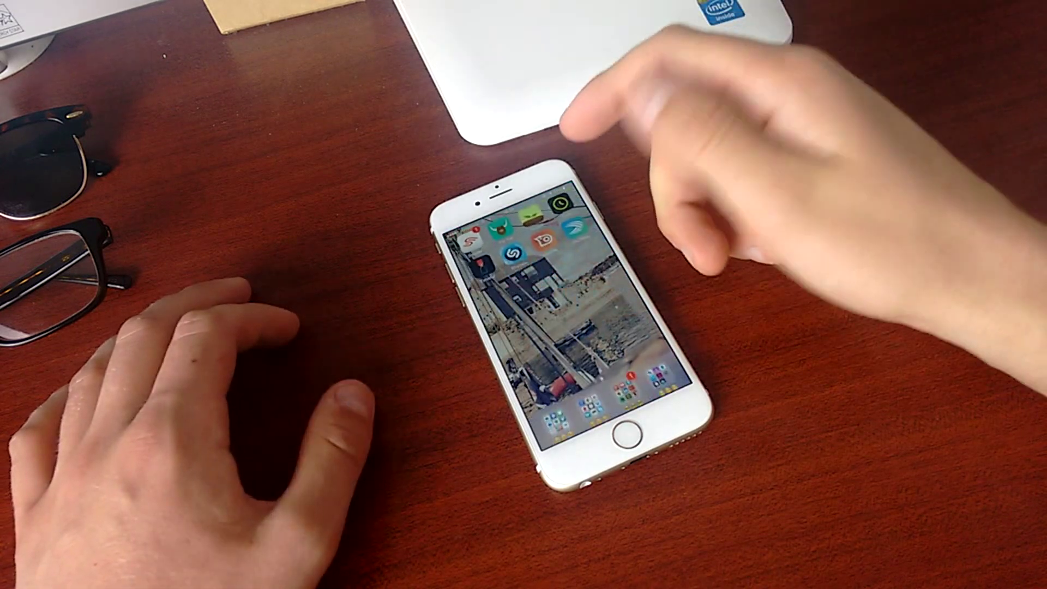
click(532, 207)
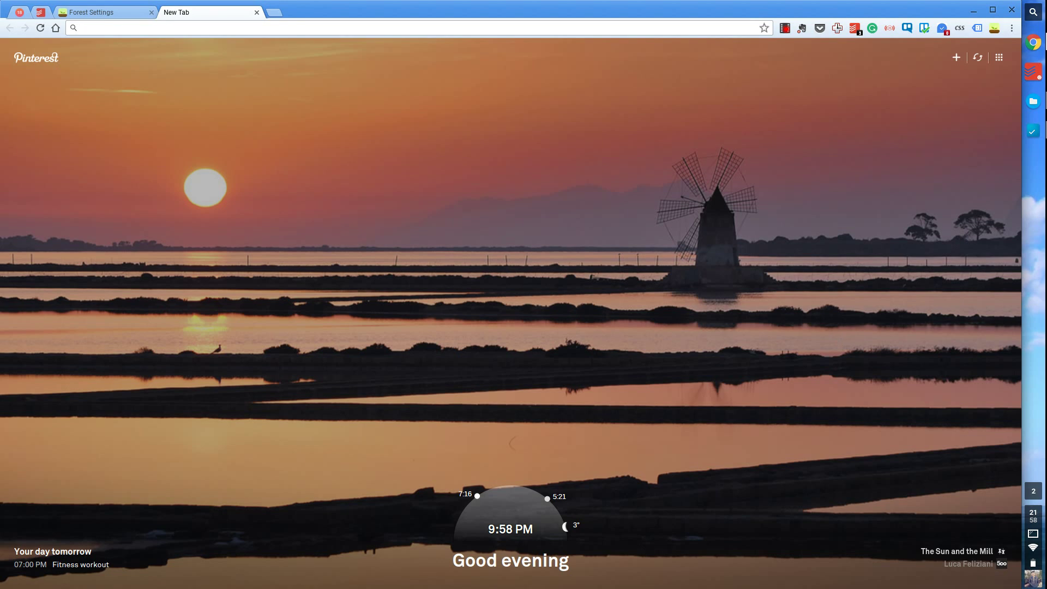
Open the Forest popup from the Chrome toolbar to show the 25:00 focus timer.
click(994, 29)
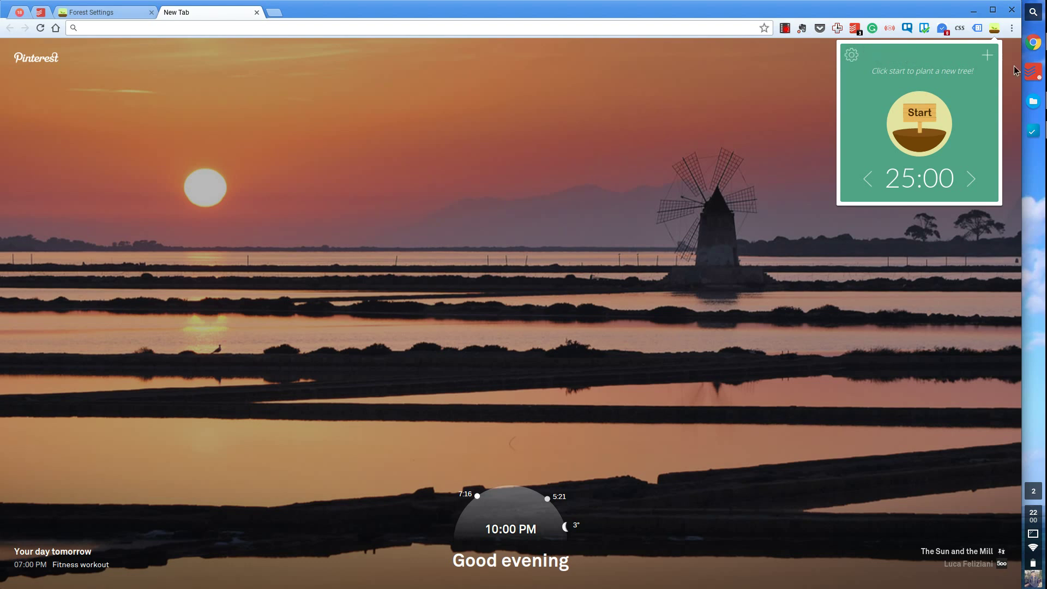
On the Forest Settings page, add twitter.com to the blacklist.
click(105, 15)
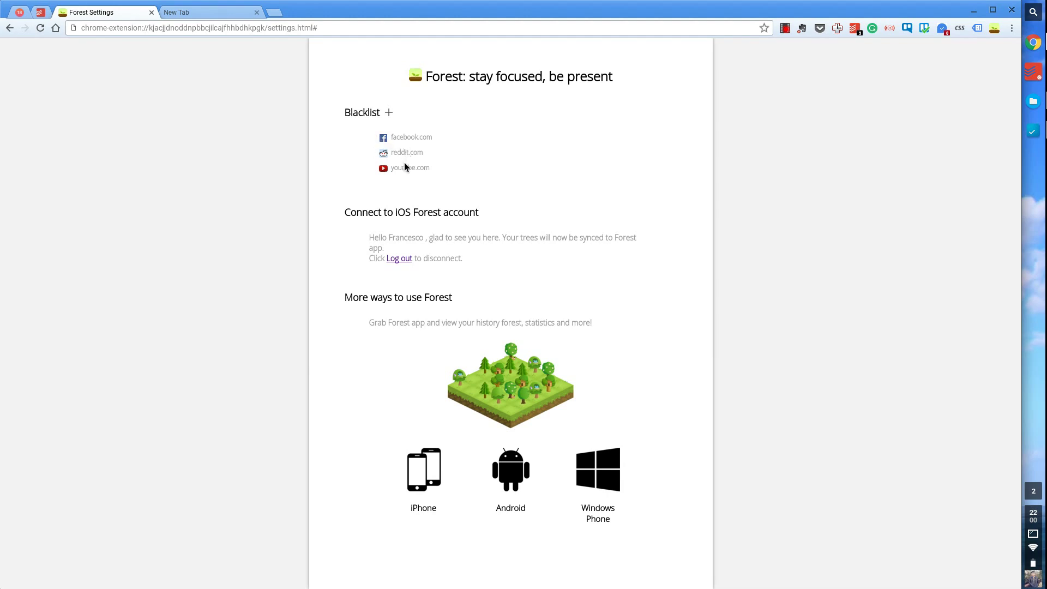
click(389, 113)
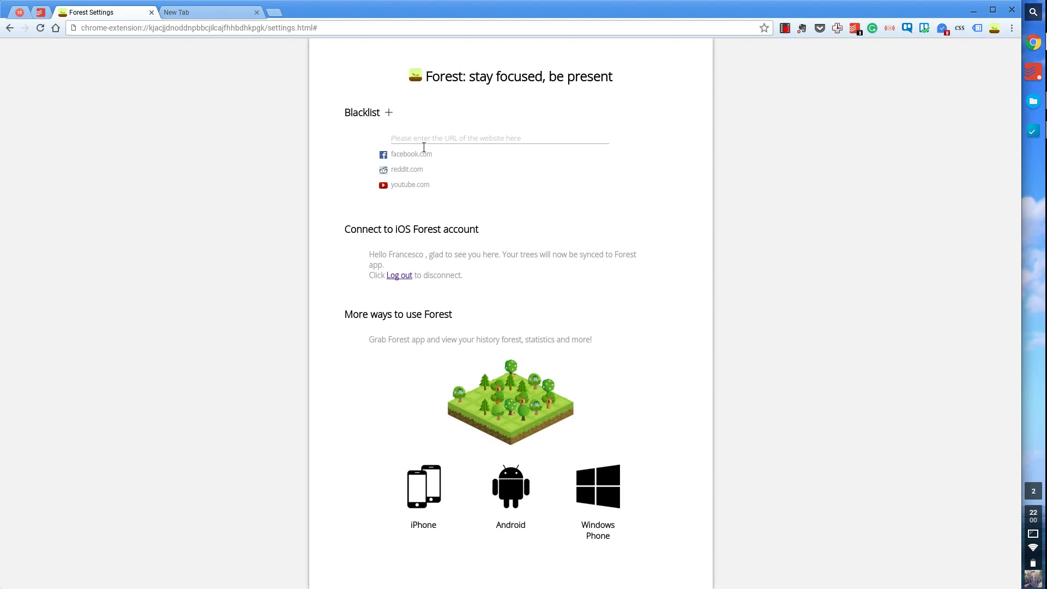
text(twitter.com)
key(Return)
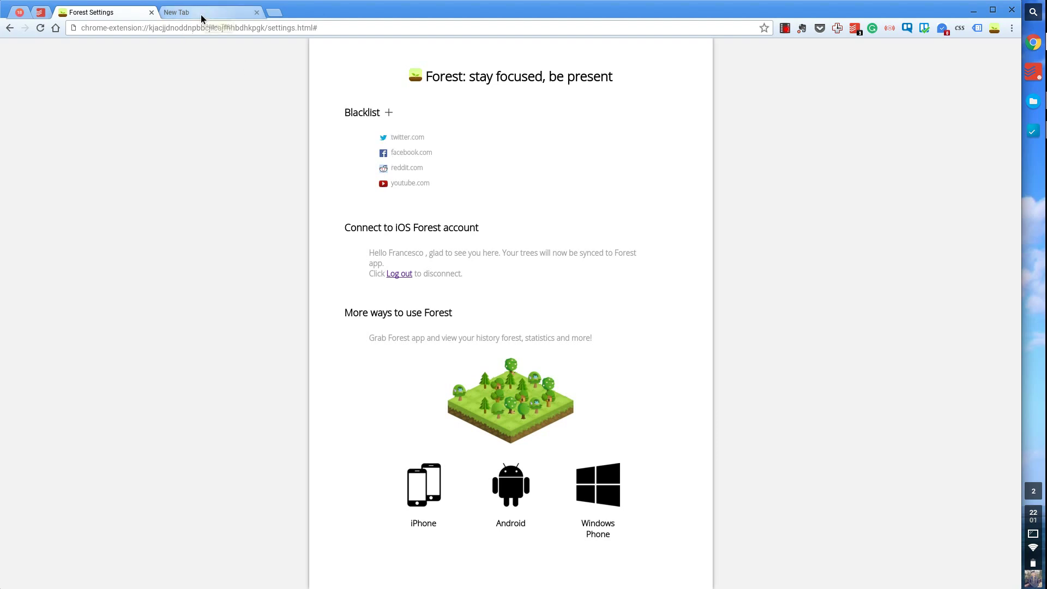
Start a 25-minute focus tree from the Forest popup.
click(995, 29)
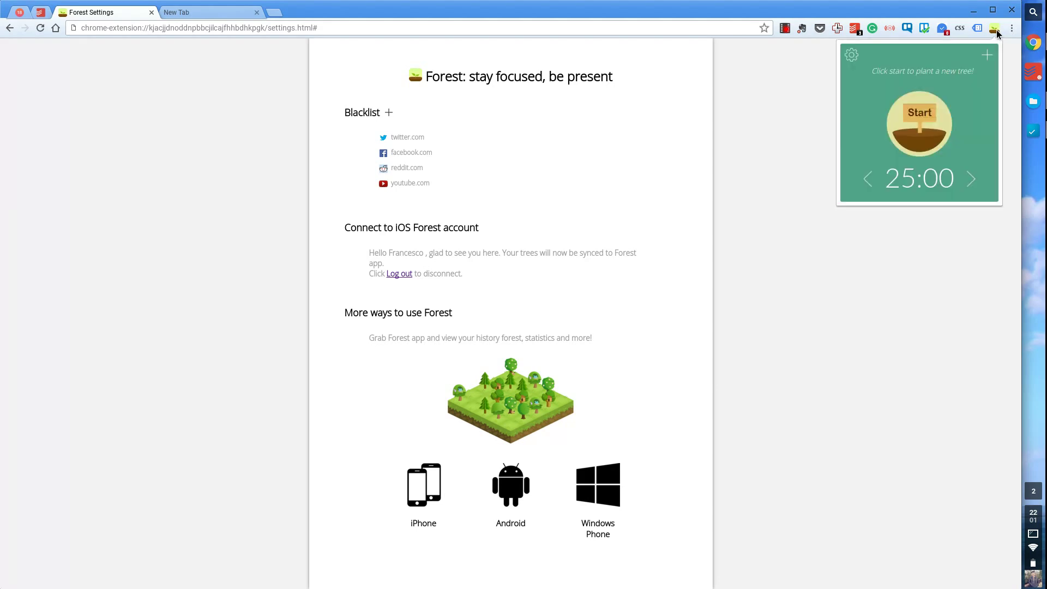
click(922, 118)
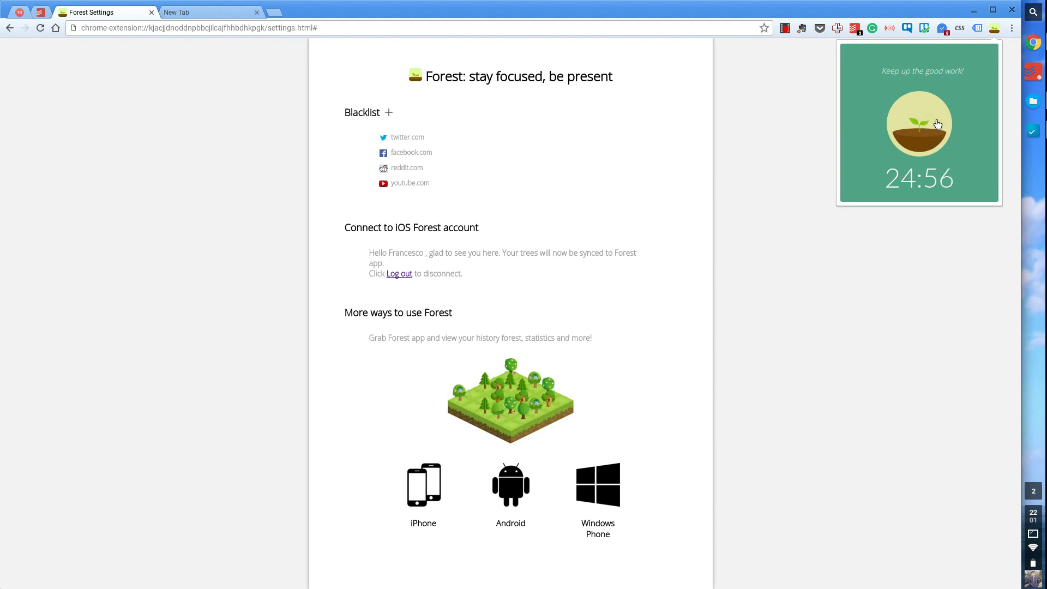
click(796, 141)
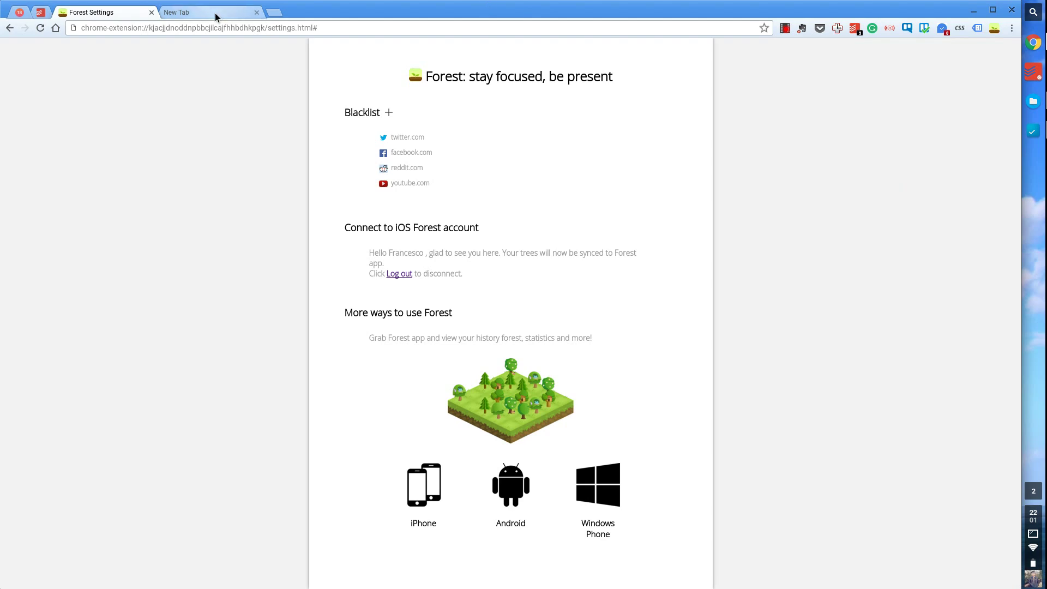
Visit twitter.com in the new tab, then dismiss the withered-tree result to reset to 25:00.
click(215, 12)
text(tw)
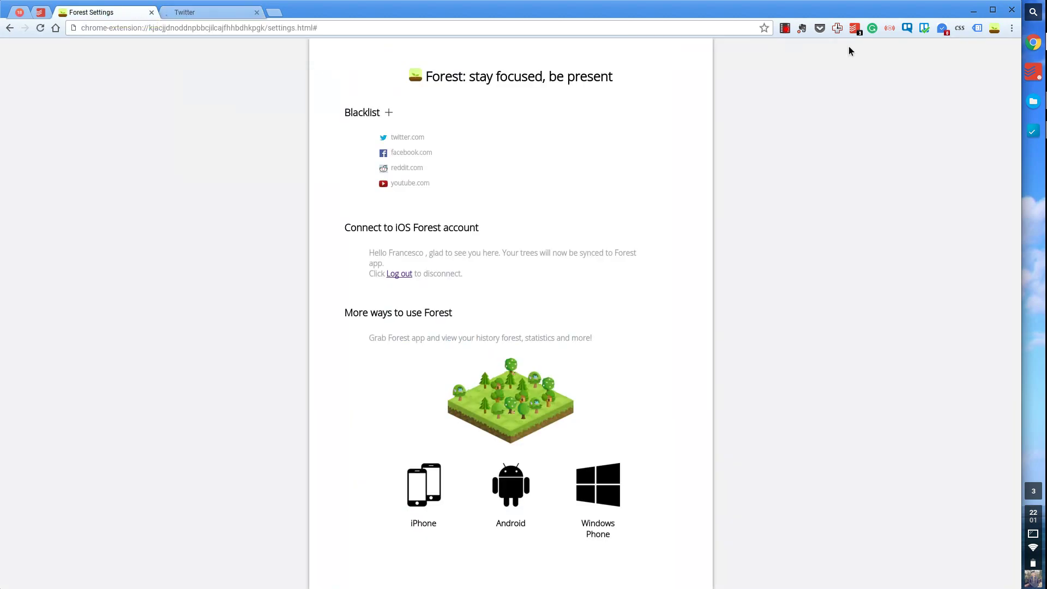
click(995, 29)
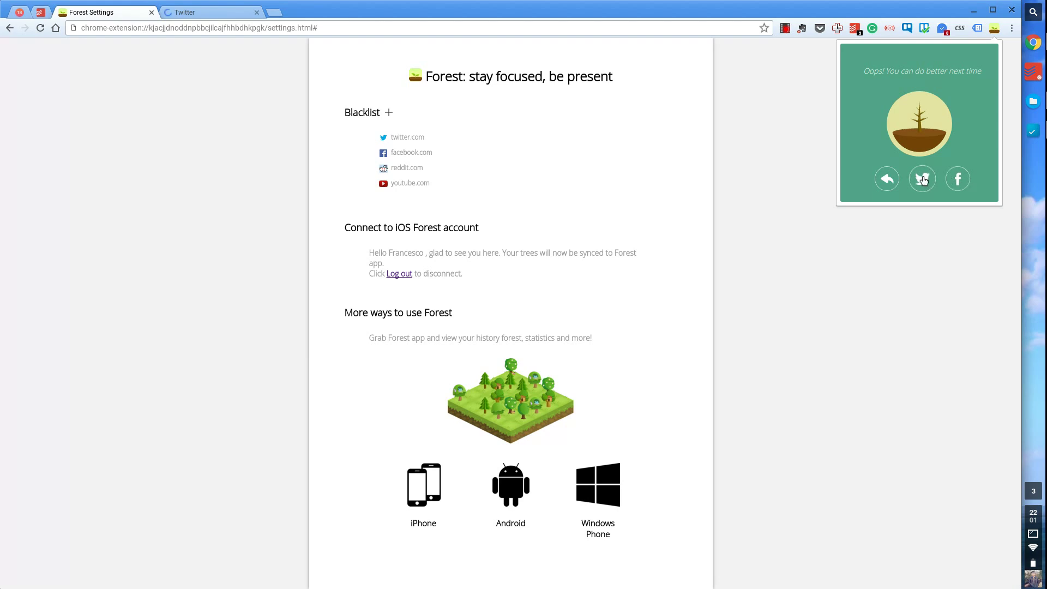
click(892, 181)
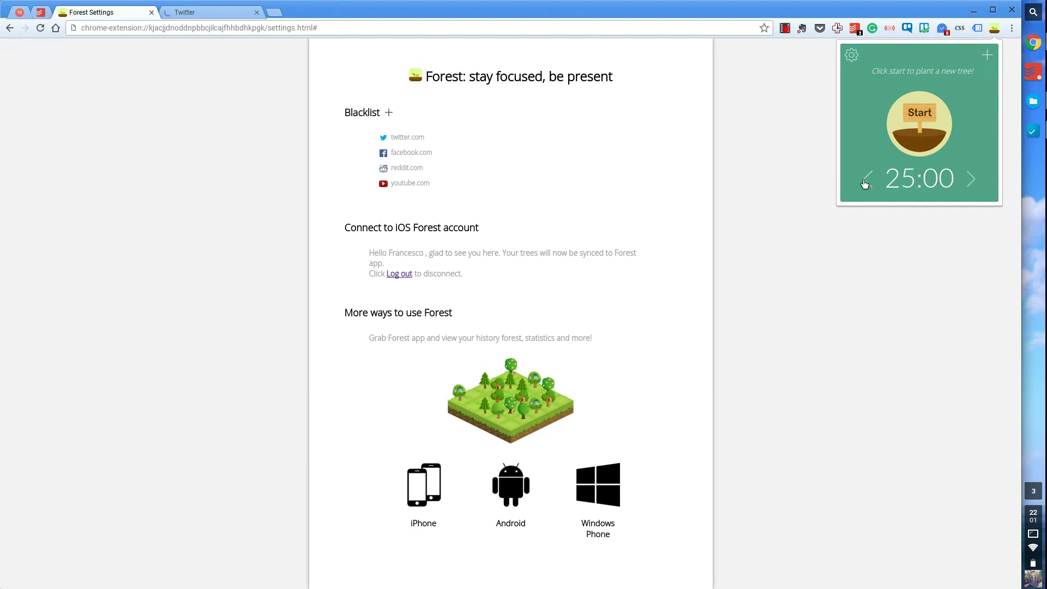
Lengthen the Forest focus timer step by step from 25:00 to 120:00.
click(983, 188)
click(983, 189)
double_click(983, 188)
triple_click(983, 188)
triple_click(983, 188)
double_click(983, 188)
double_click(983, 188)
triple_click(983, 189)
click(983, 188)
click(983, 188)
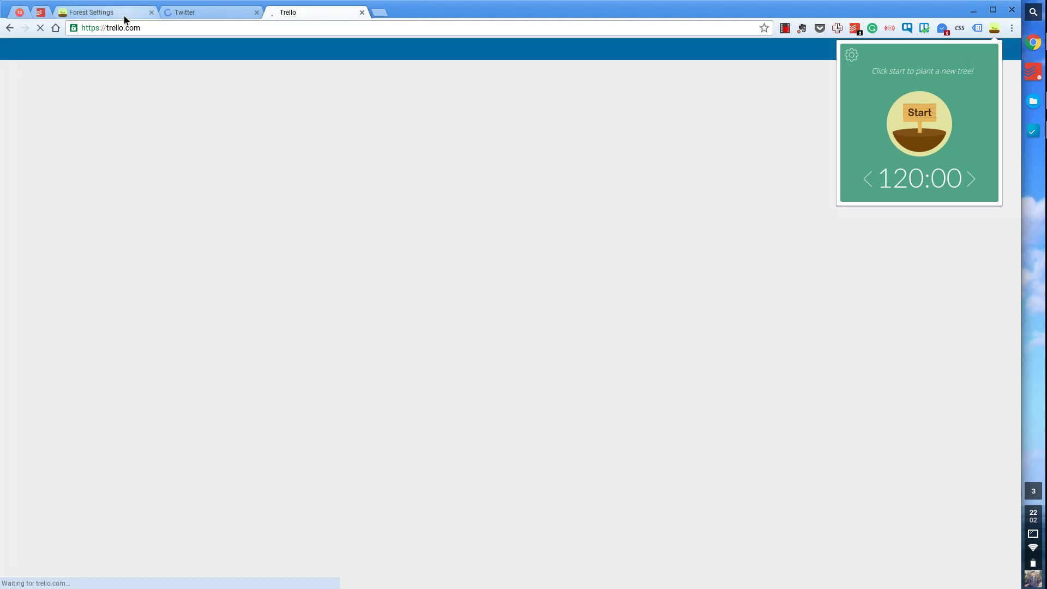
Reload Forest Settings so trello.com appears in the blacklist.
click(124, 16)
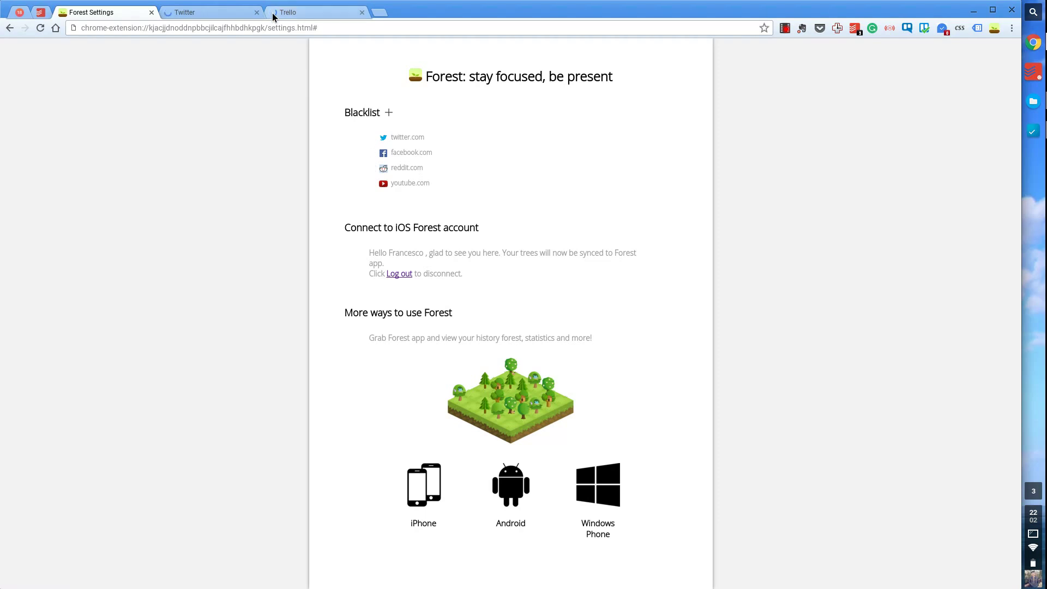
click(278, 33)
key(Return)
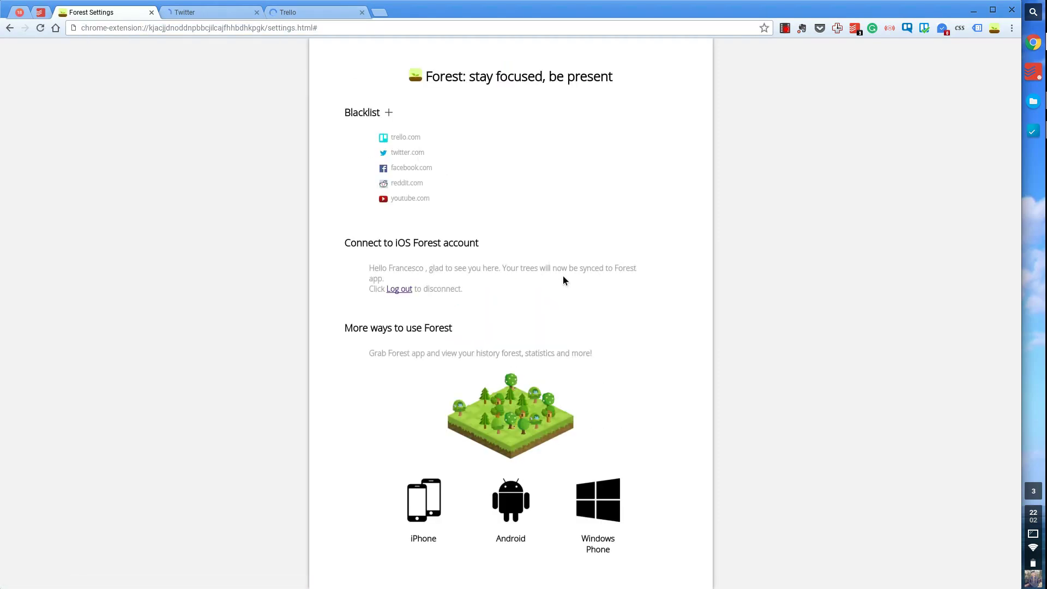
mouse_move(438, 153)
Close the Twitter and Trello tabs, leaving Forest Settings open.
click(286, 11)
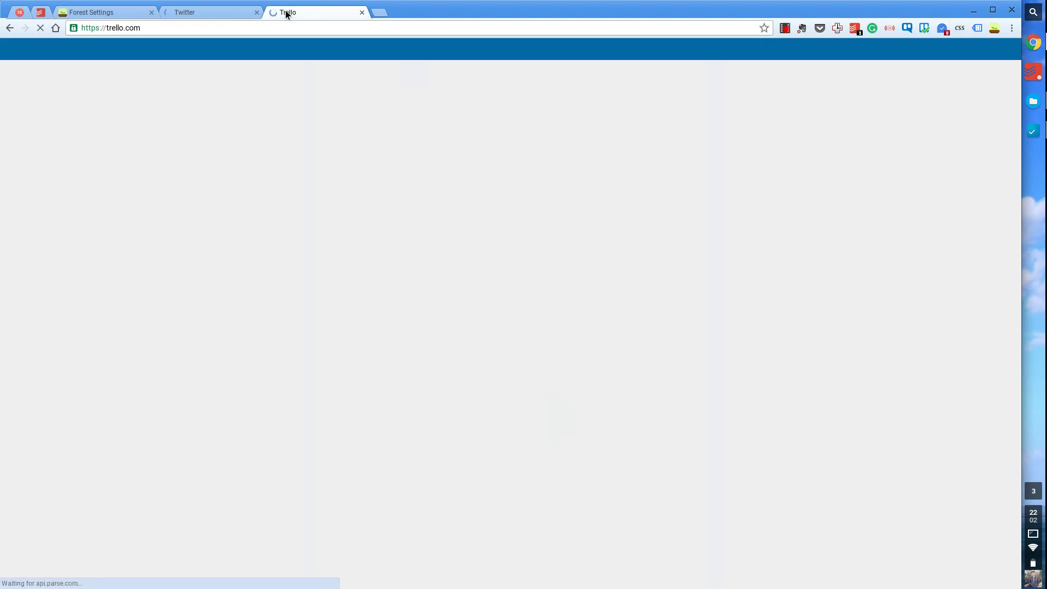
click(130, 12)
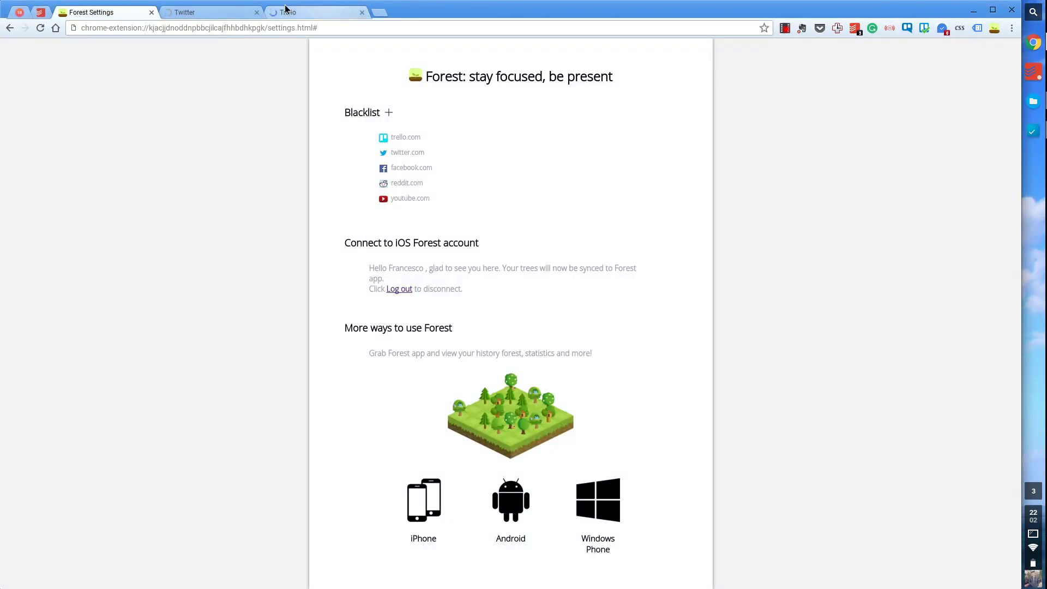
click(262, 14)
click(262, 15)
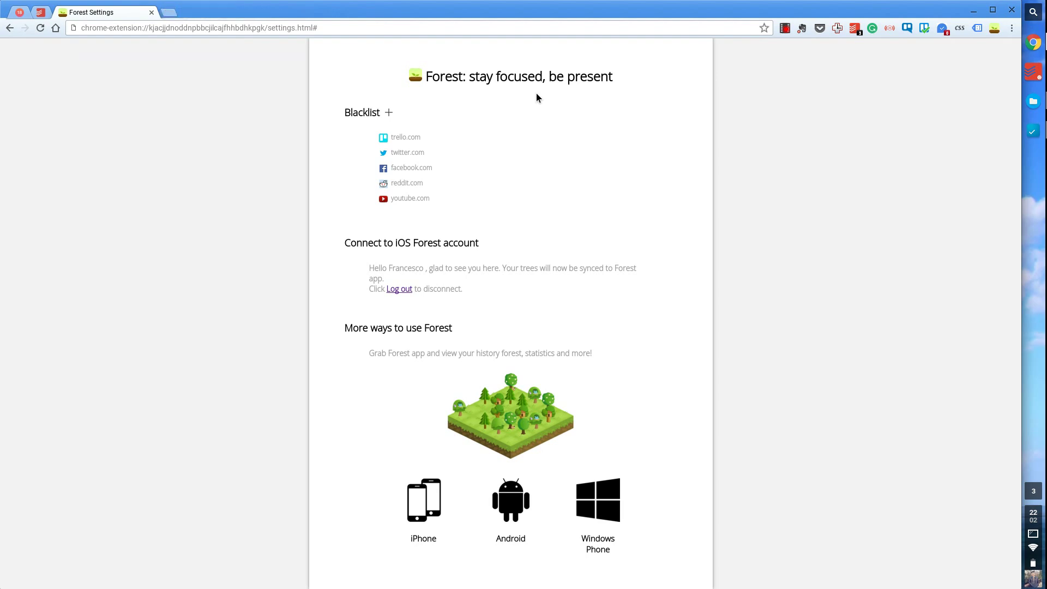